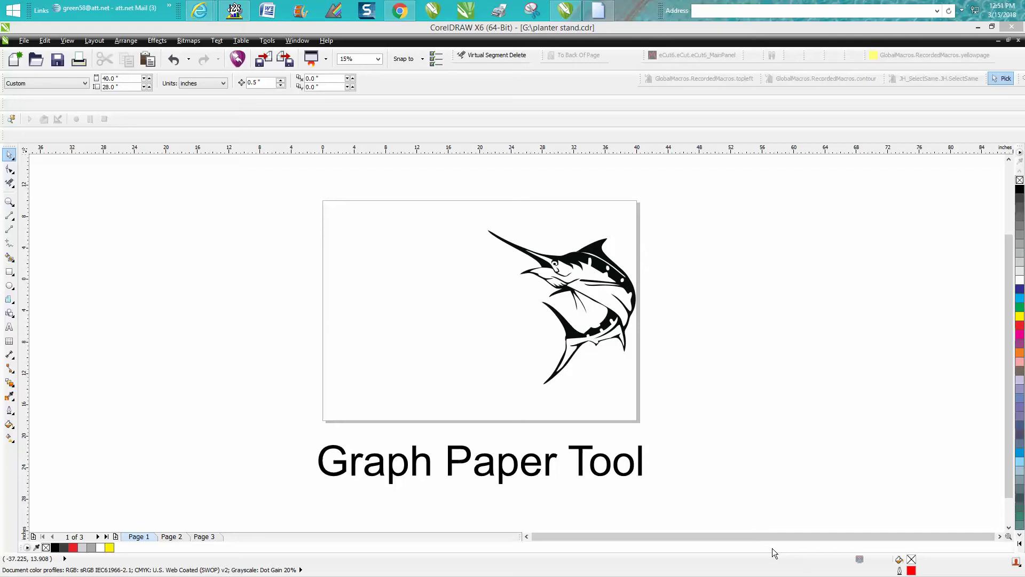
Review the Graph Paper tool's cell-count settings in the Options dialog
left_click(267, 41)
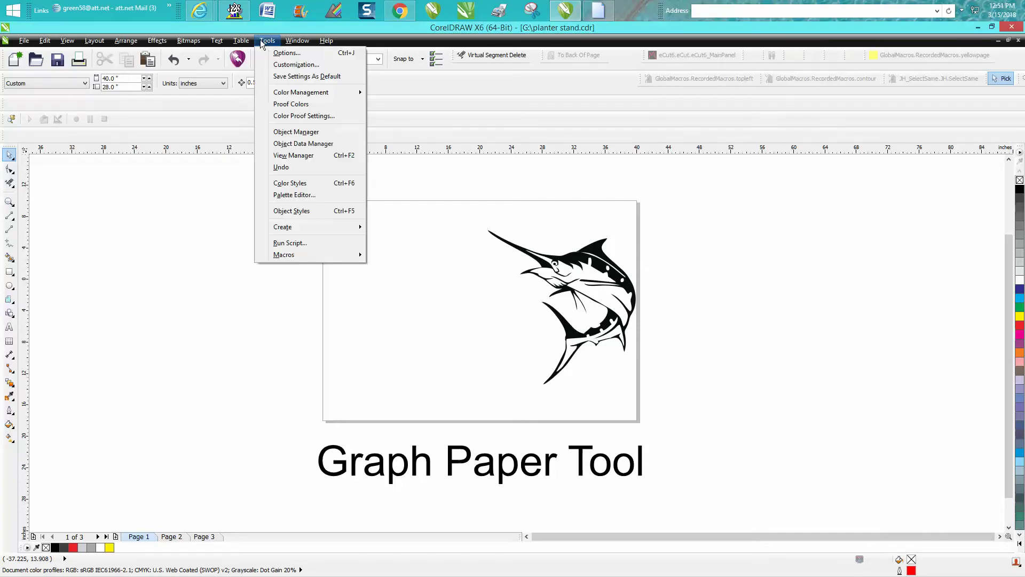
left_click(278, 65)
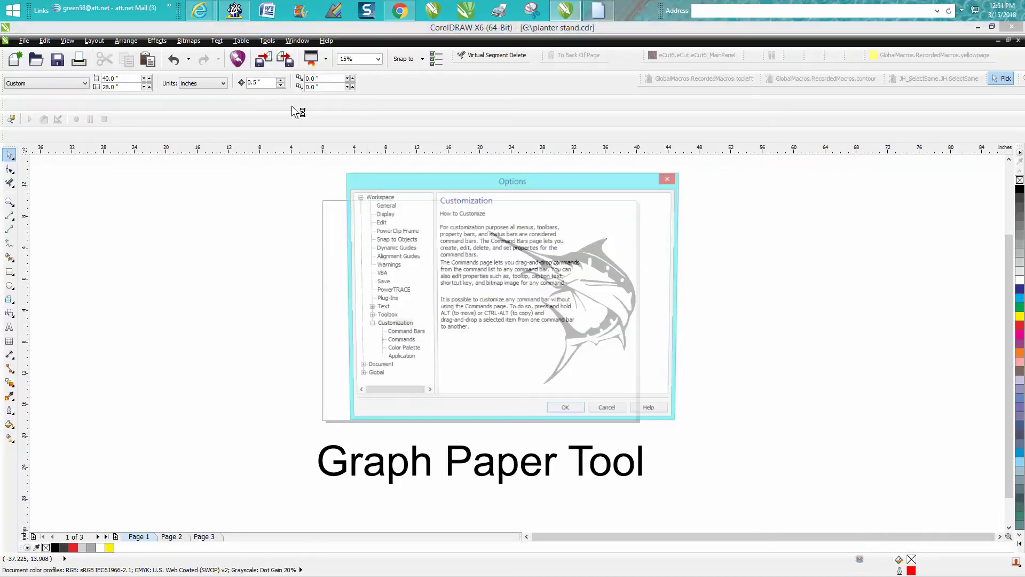
left_click(369, 317)
left_click(401, 317)
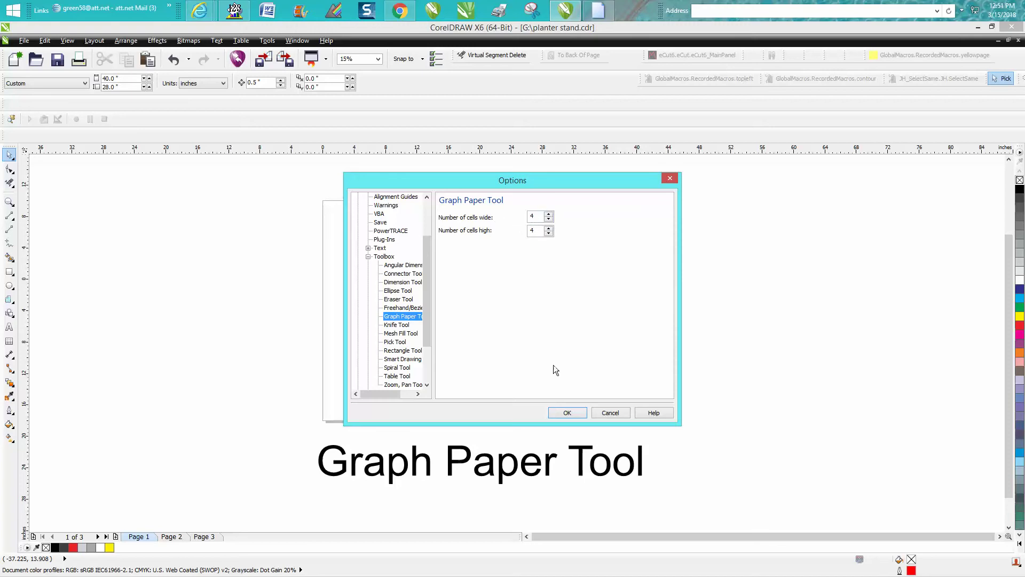
left_click(569, 411)
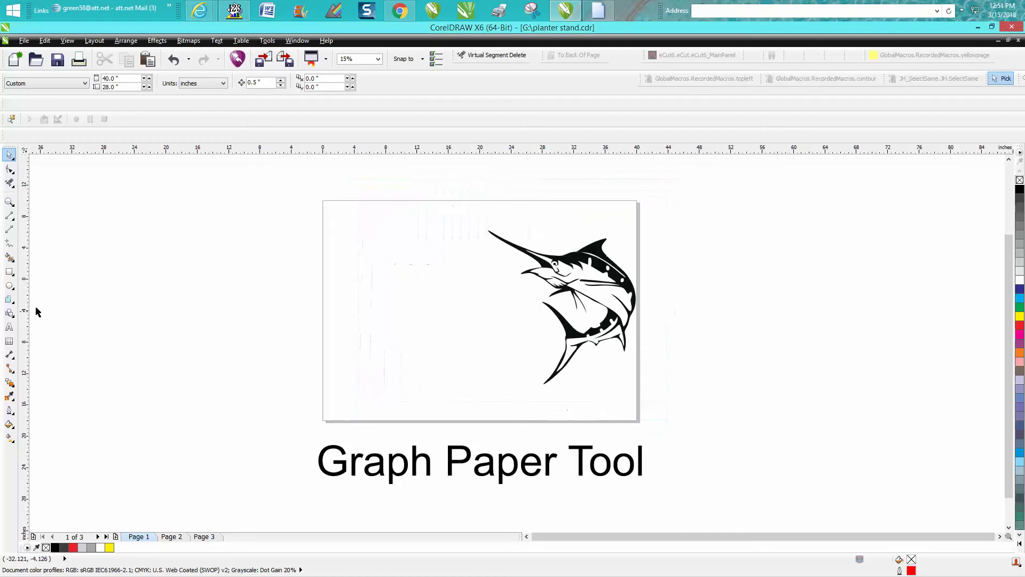
Draw a 4x4 graph-paper grid on the left side of the page with the Graph Paper tool
left_click(12, 309)
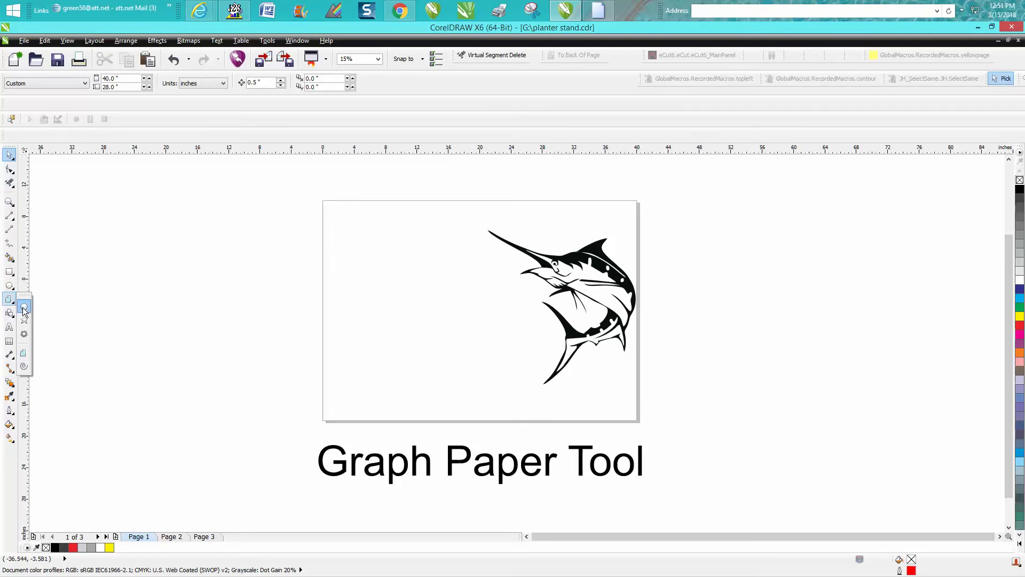
left_click(21, 303)
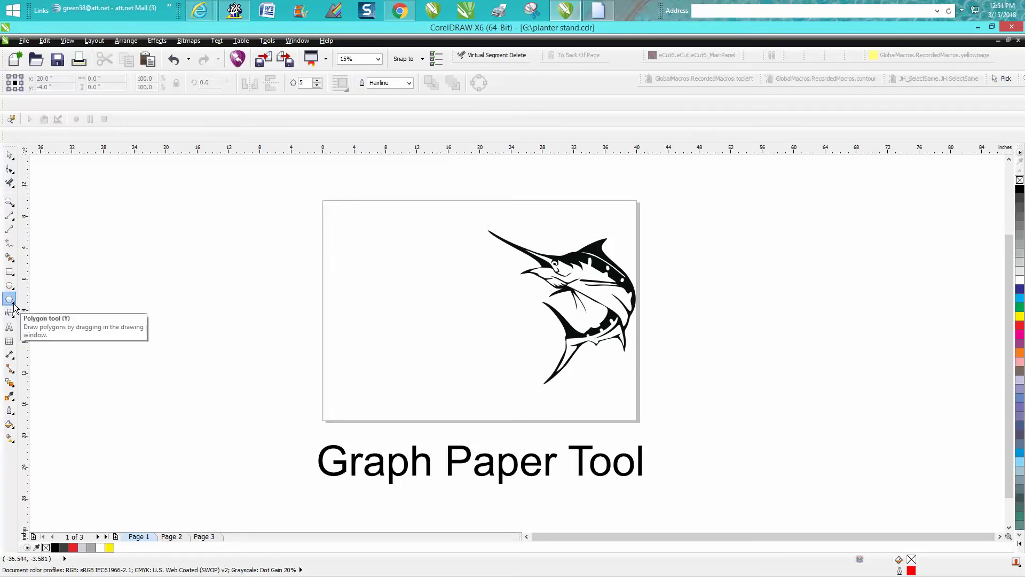
left_click(15, 307)
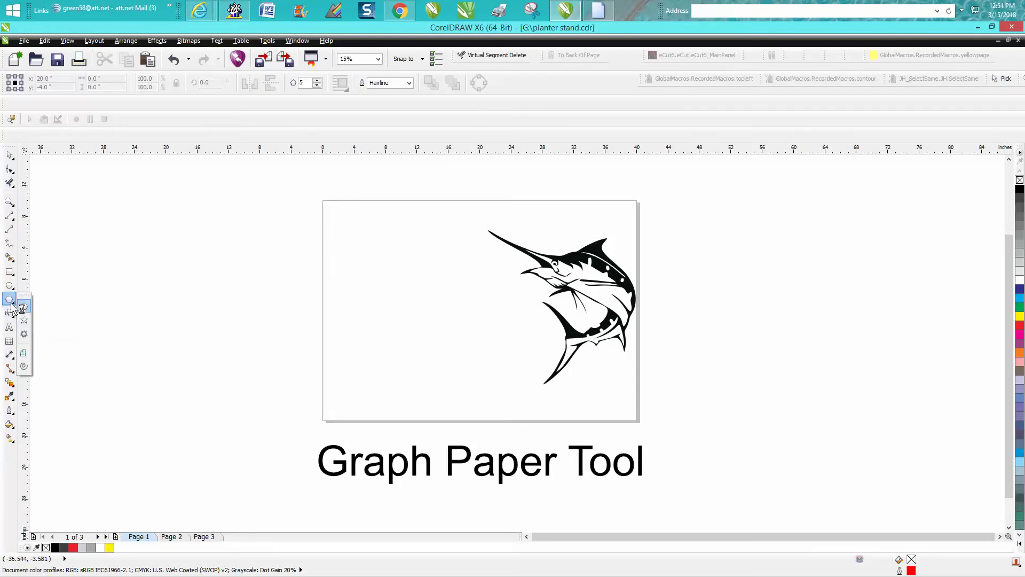
left_click(24, 352)
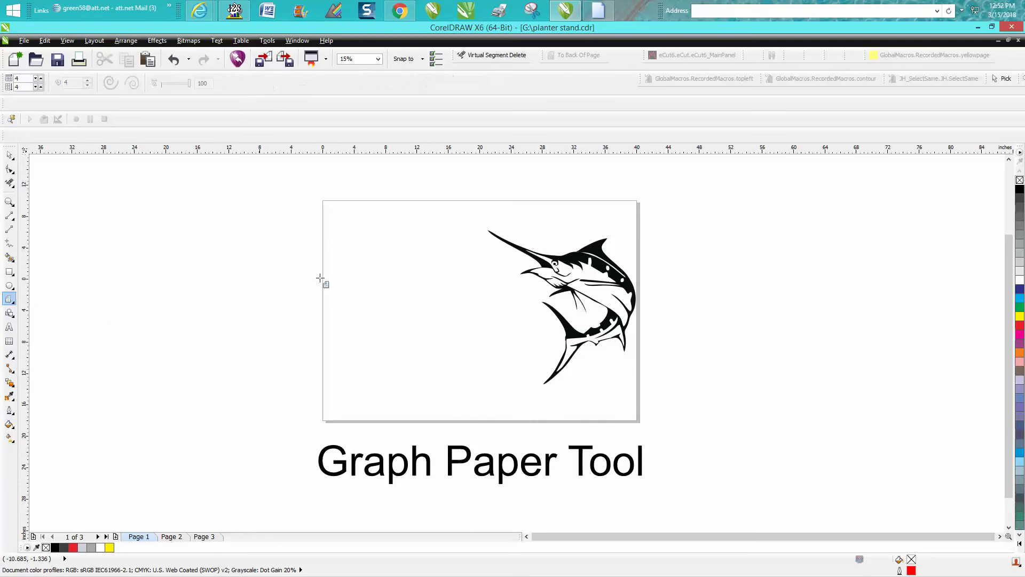
left_click_drag(355, 249, 380, 387)
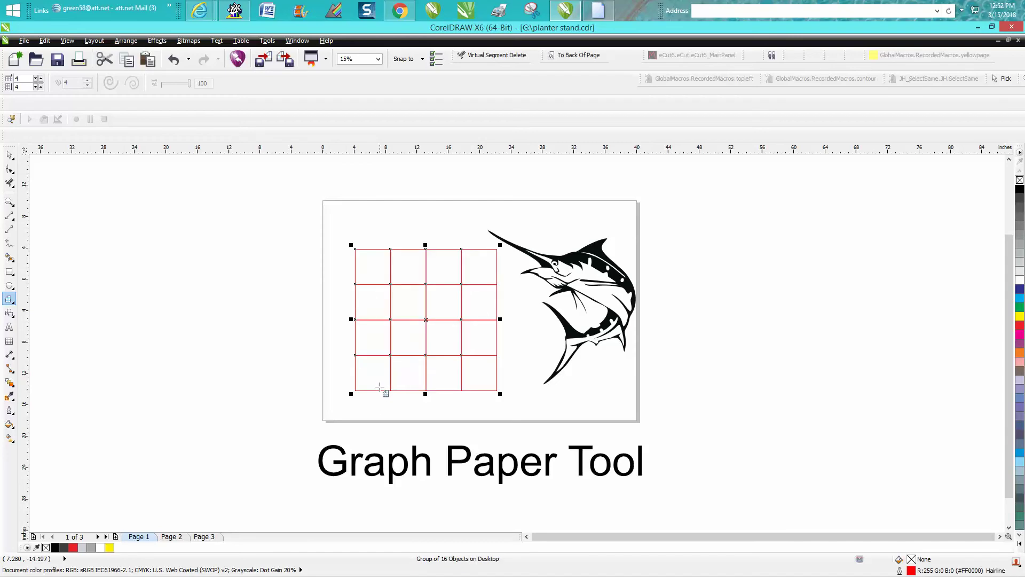
Select the grid group and set its width and height to 18 inches on the property bar
left_click(9, 155)
left_click(357, 252)
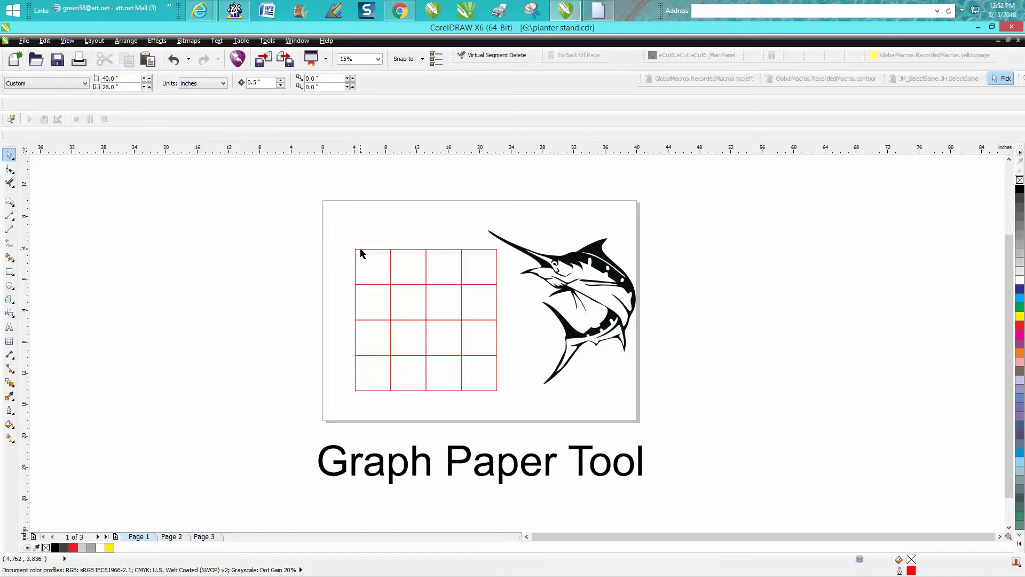
left_click(356, 250)
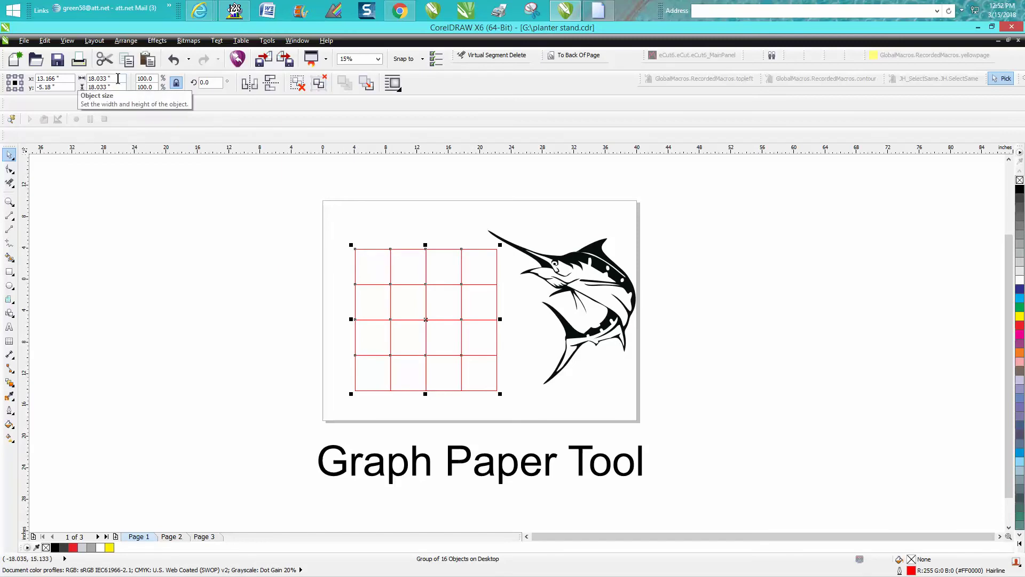
left_click_drag(118, 79, 81, 78)
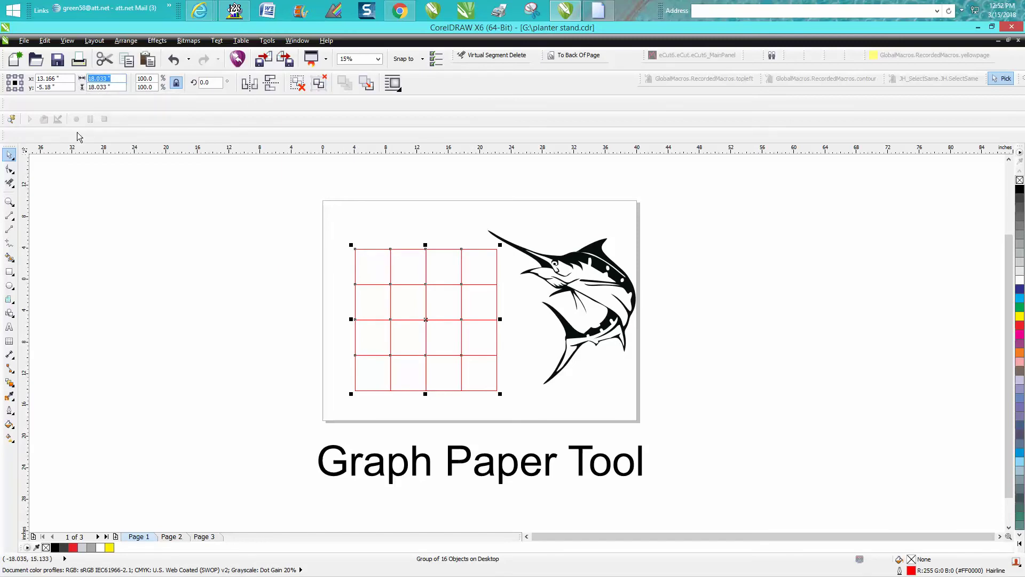
type("18")
left_click_drag(118, 87, 81, 87)
type("18")
key("Return")
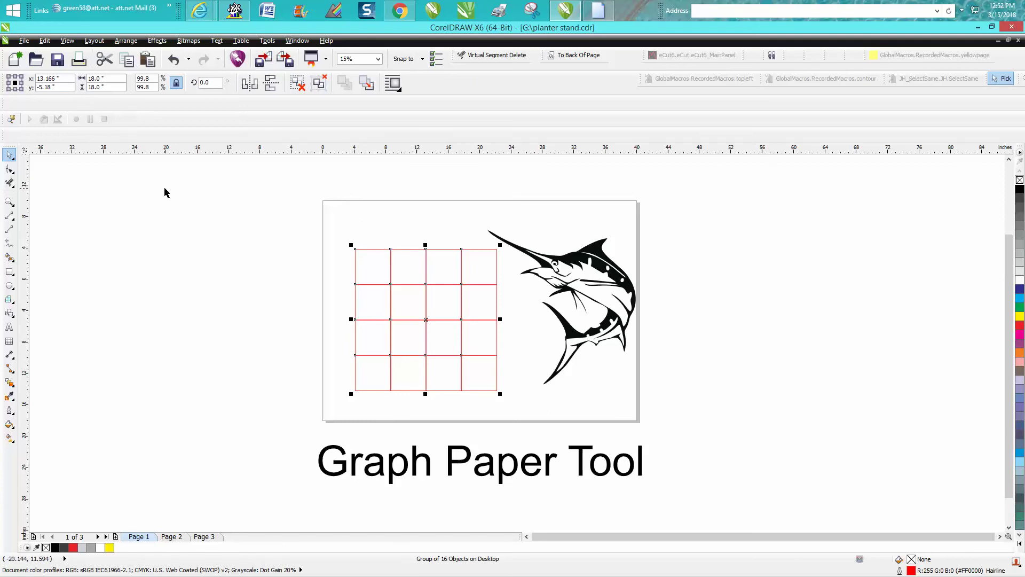
left_click(357, 214)
Snap the grid's corner to the page's top-left corner
left_click(426, 285)
left_click_drag(426, 284, 401, 244)
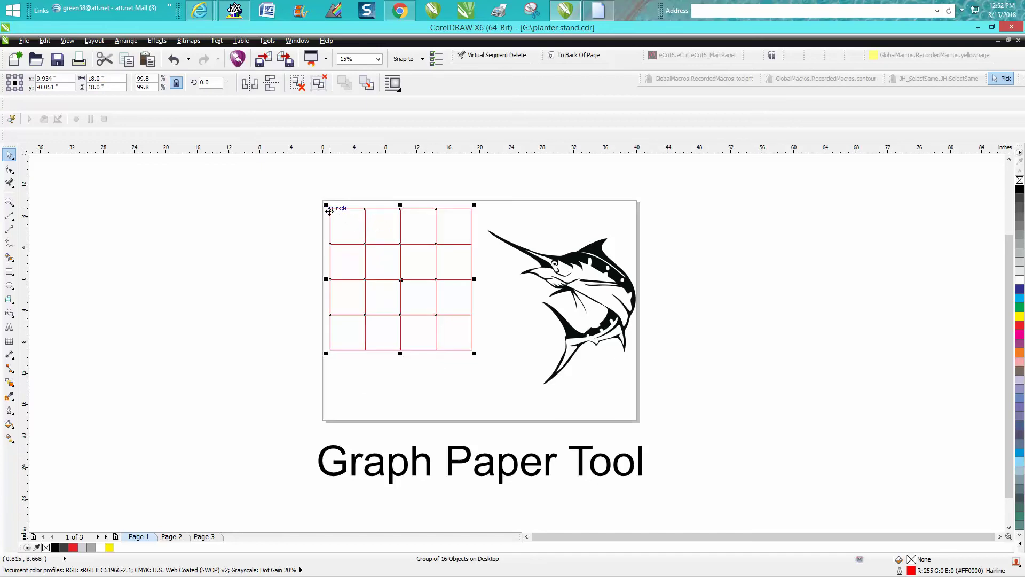
left_click_drag(330, 209, 323, 201)
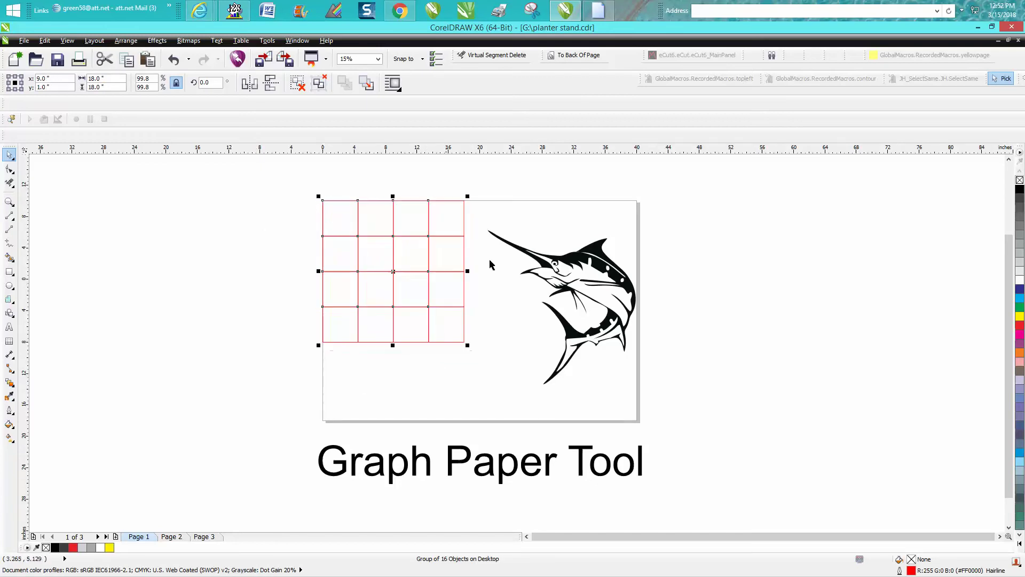
Scale the marlin to 81.6% and place it just right of the grid
left_click(592, 274)
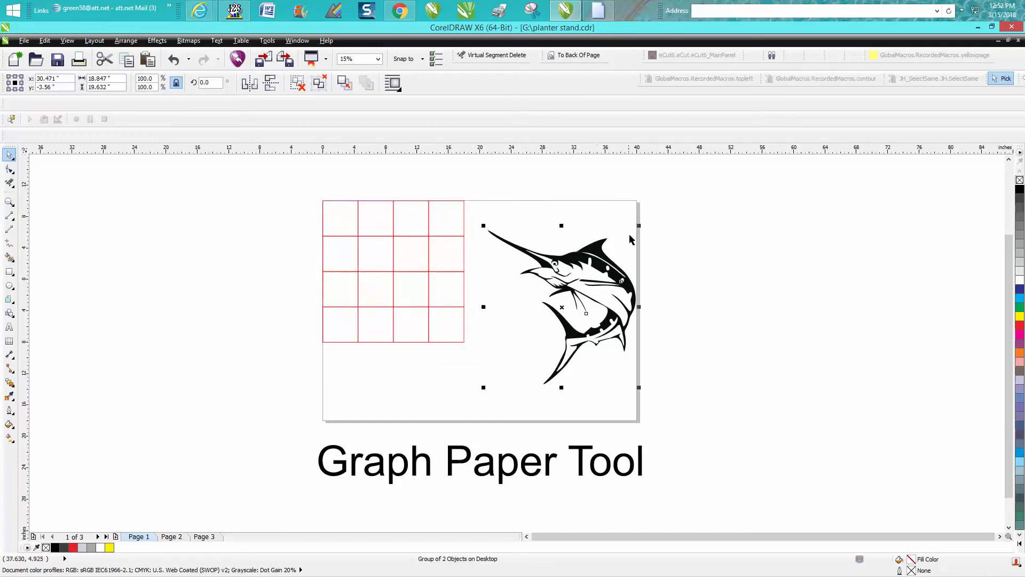
left_click_drag(638, 226, 611, 256)
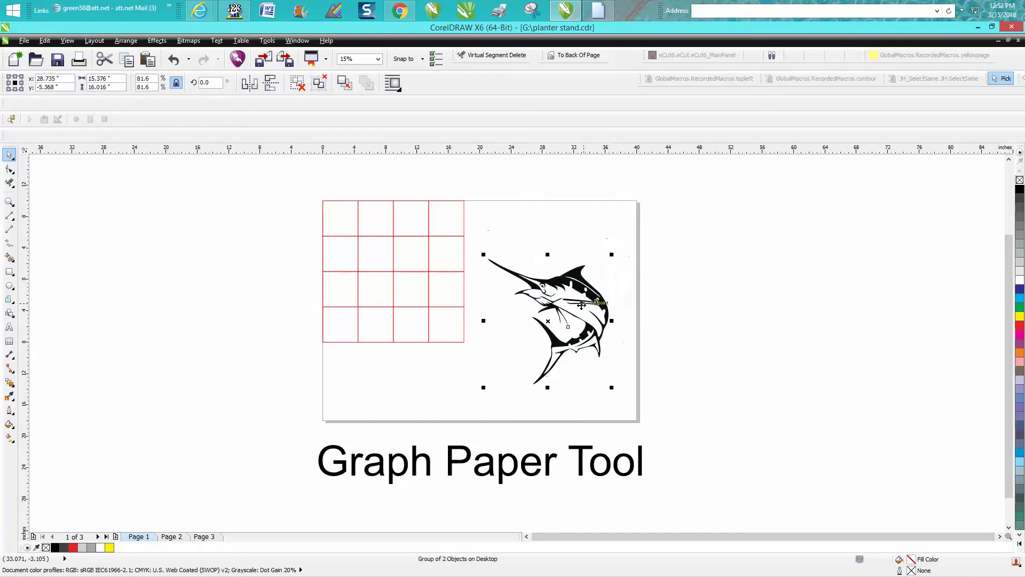
left_click_drag(581, 305, 407, 250)
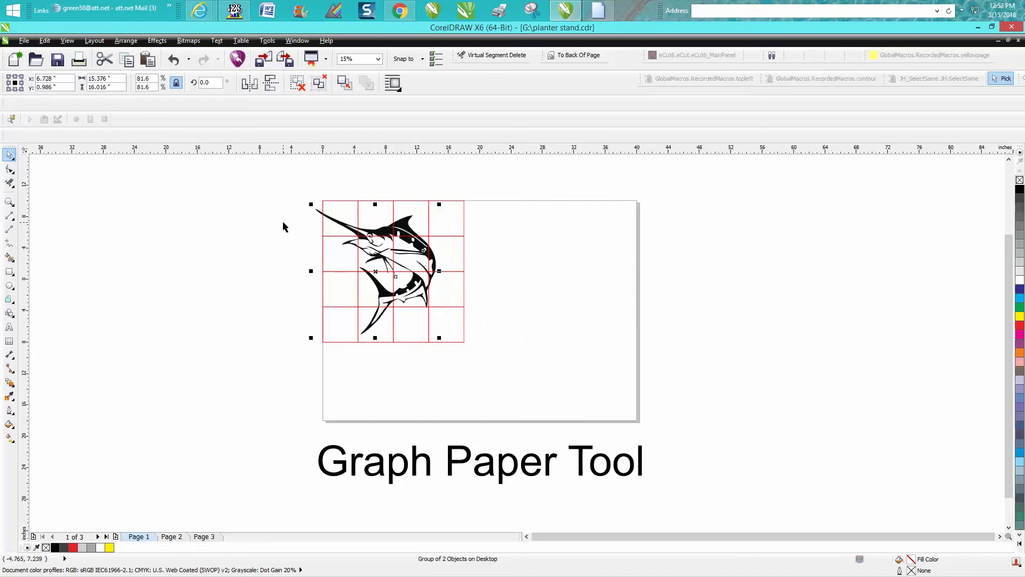
left_click_drag(397, 245, 559, 257)
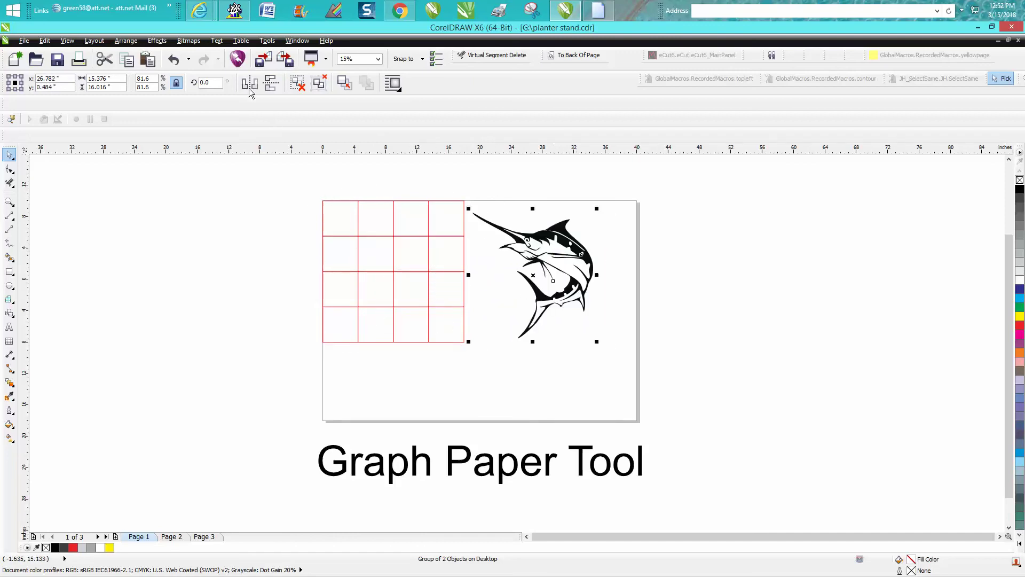
PowerClip the marlin inside the red grid with Place Inside Frame
left_click(164, 44)
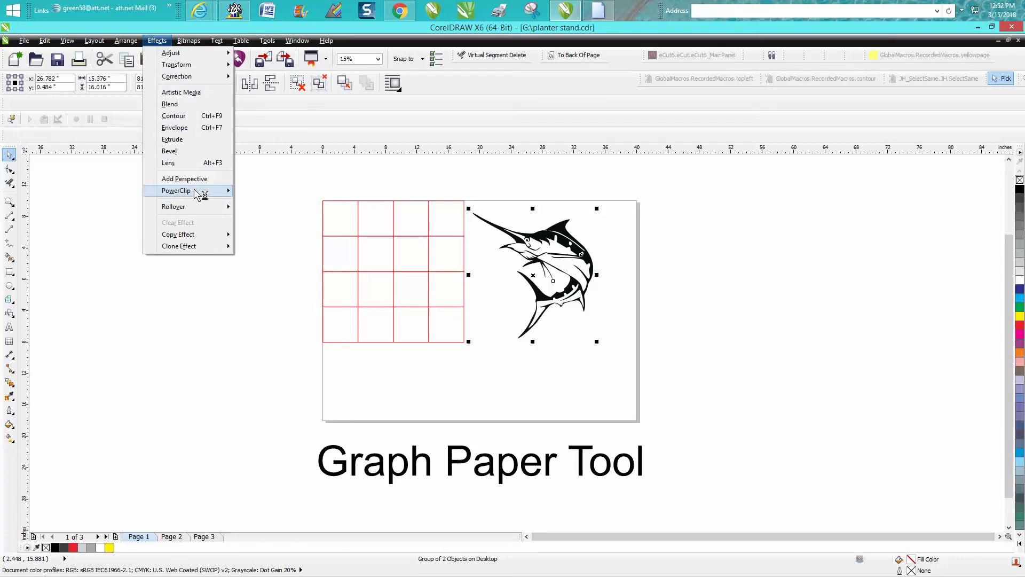
mouse_move(198, 195)
left_click(270, 193)
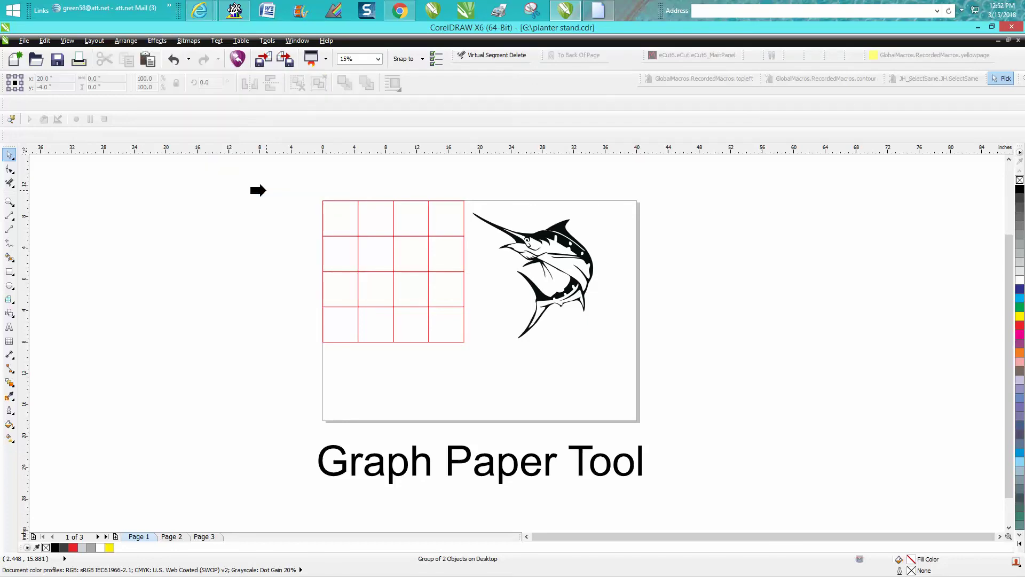
left_click(374, 263)
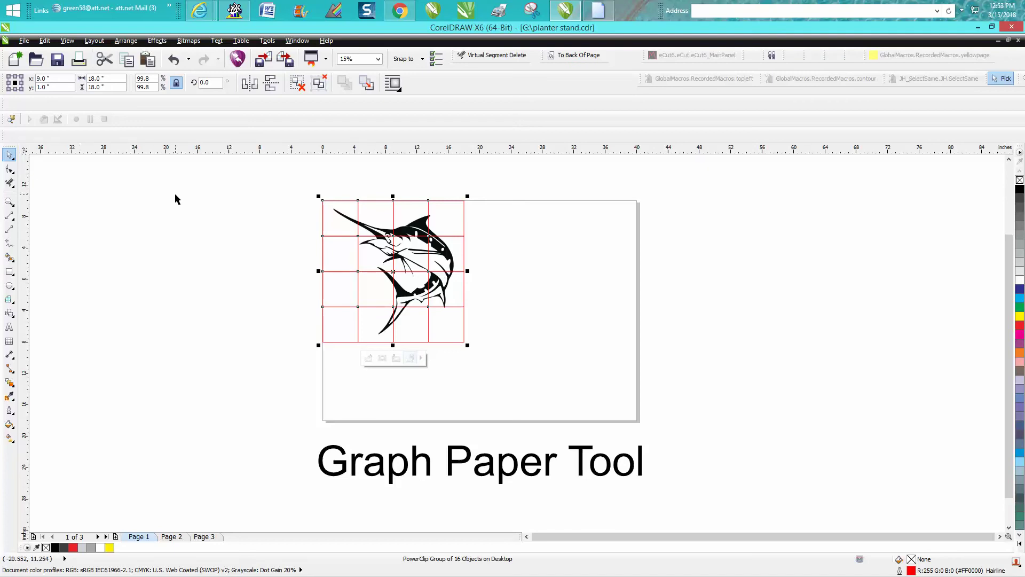
Ungroup the clipped grid into separate PowerClipped cells
left_click(285, 210)
left_click(322, 206)
left_click(126, 41)
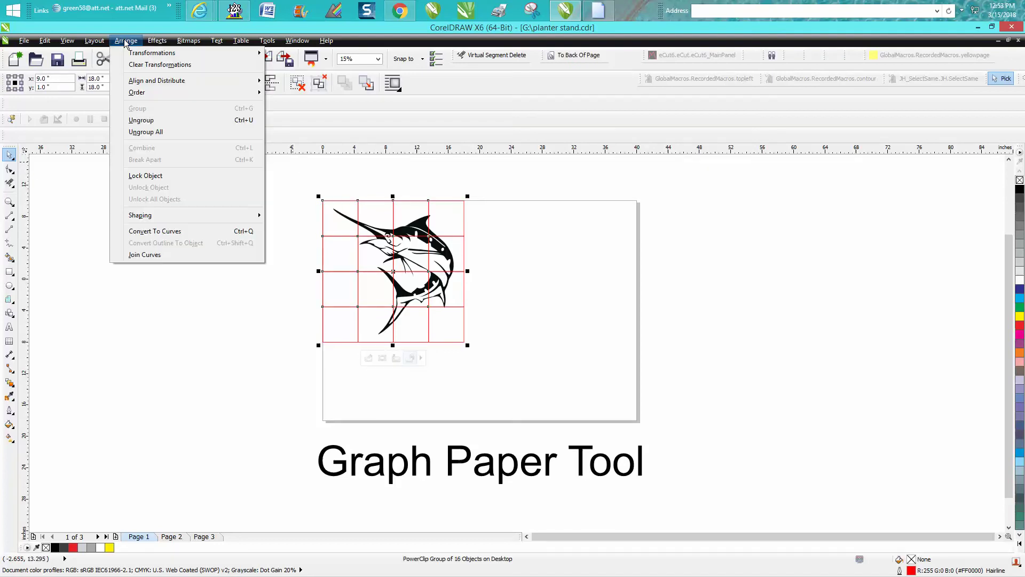
left_click(142, 120)
Test-drag the top-left cell and its neighbour out, then undo both moves
left_click(332, 206)
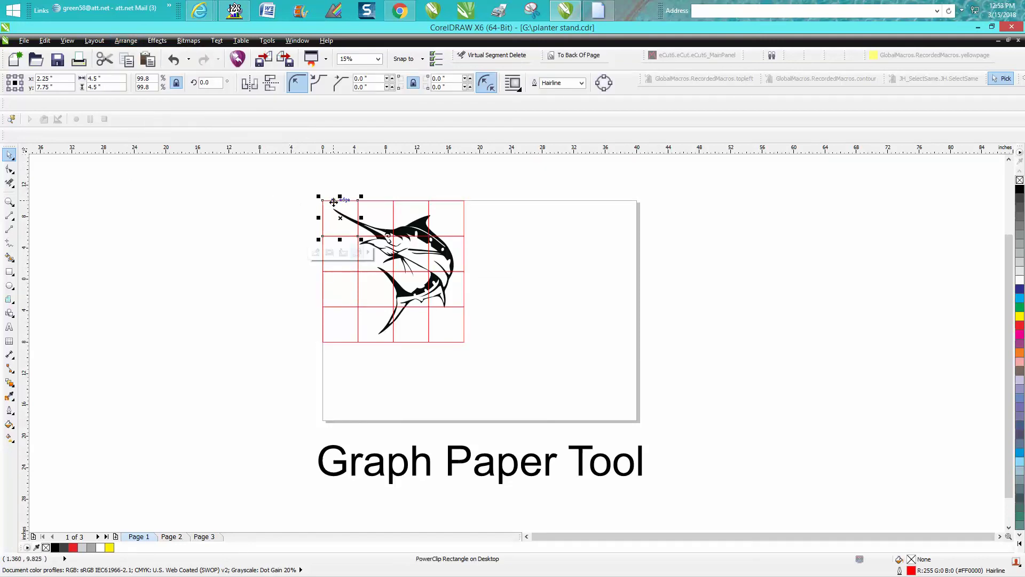
left_click_drag(341, 218, 297, 209)
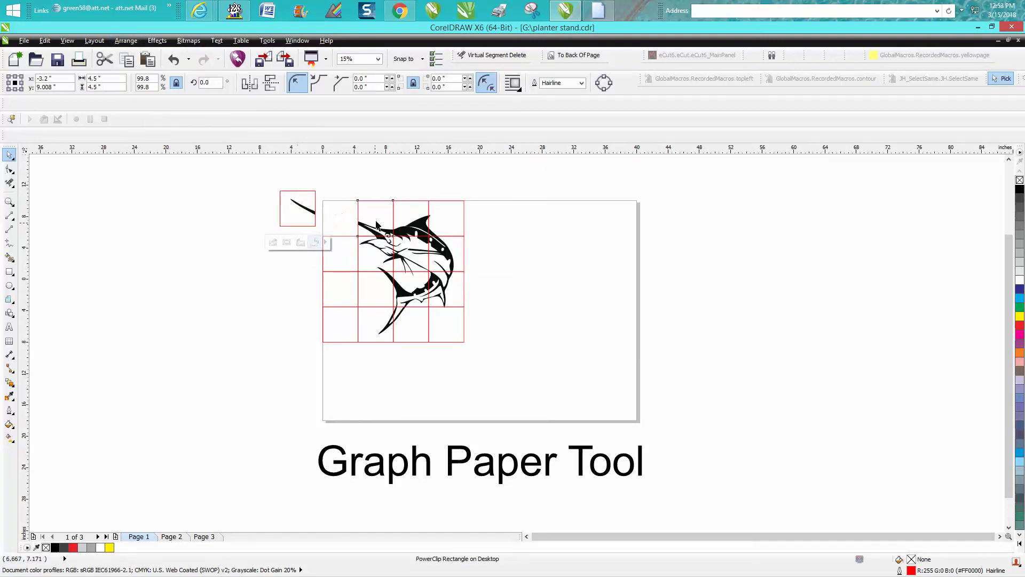
left_click_drag(376, 227, 364, 197)
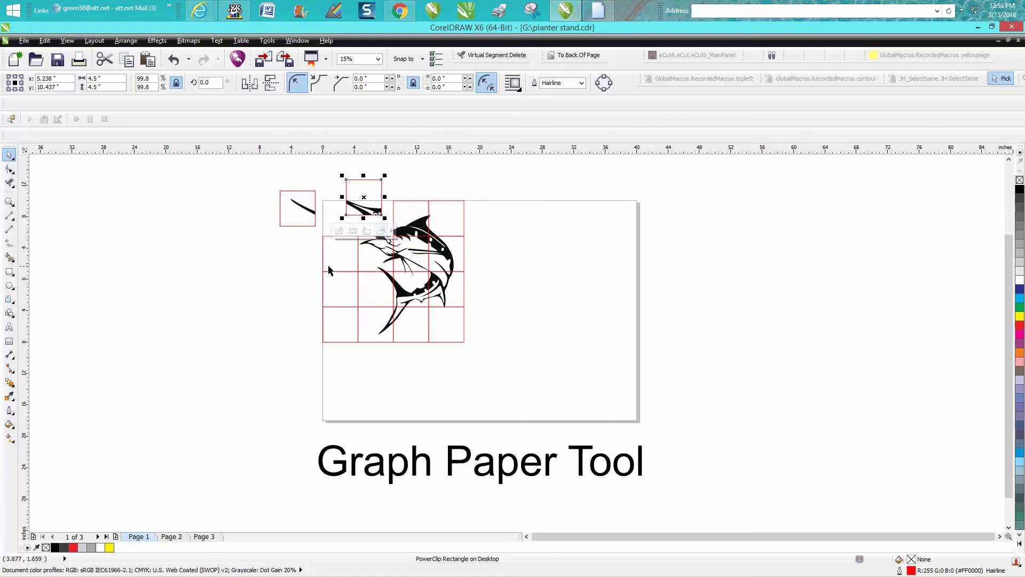
left_click(302, 263)
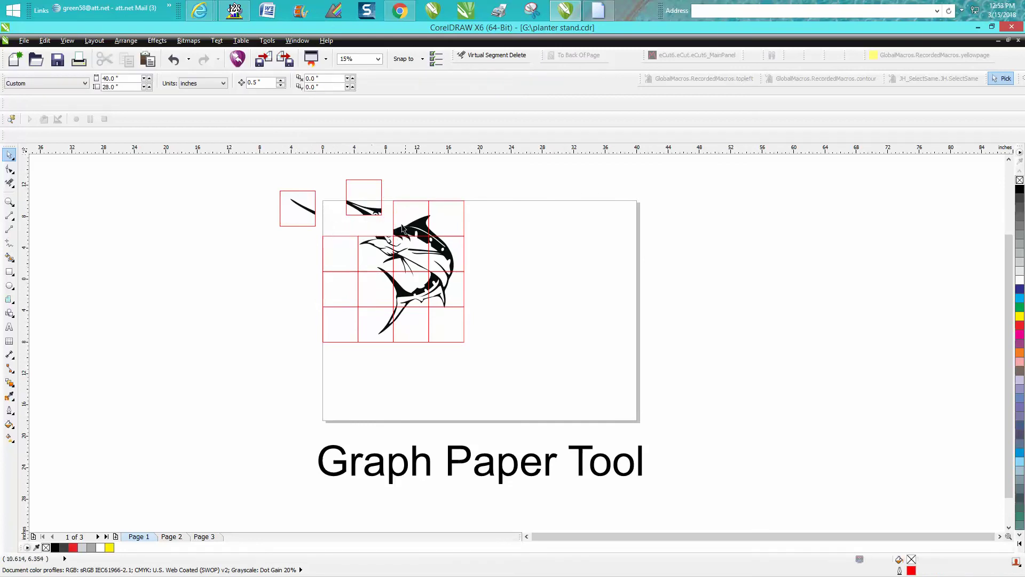
left_click(174, 59)
left_click(173, 60)
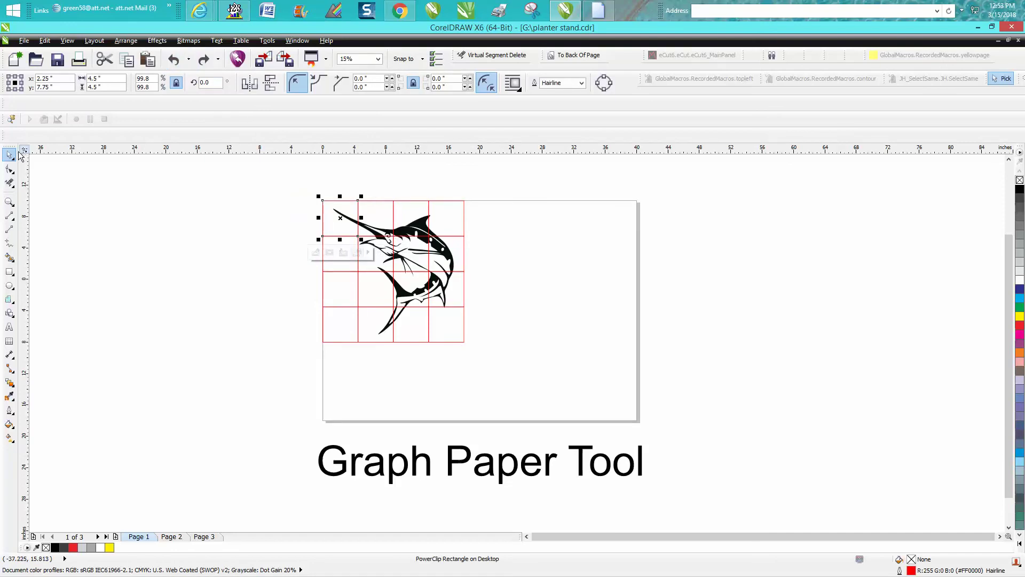
Marquee-select all 16 clipped cells and resize them together to 30 by 30 inches
left_click_drag(299, 186, 591, 432)
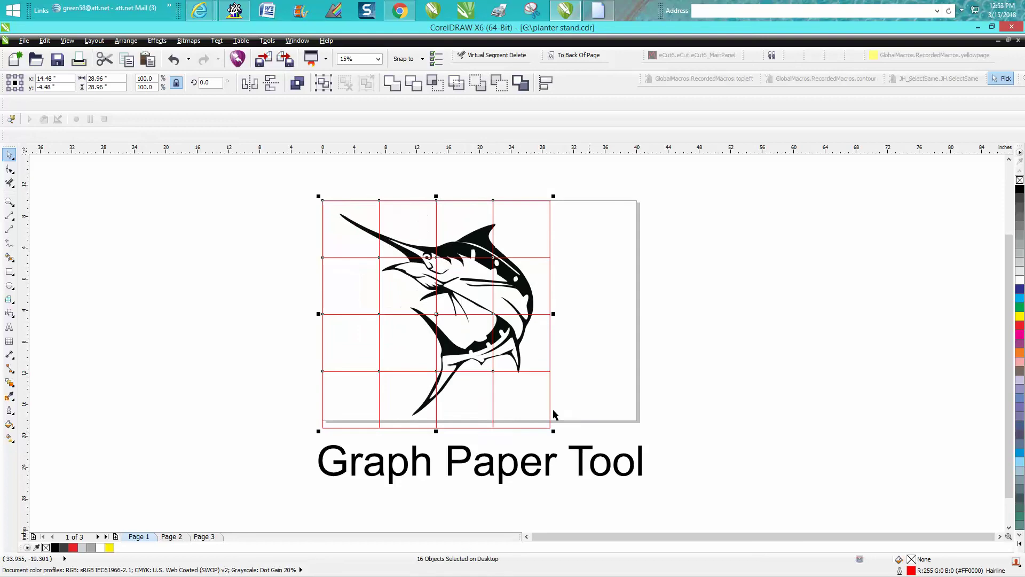
double_click(118, 79)
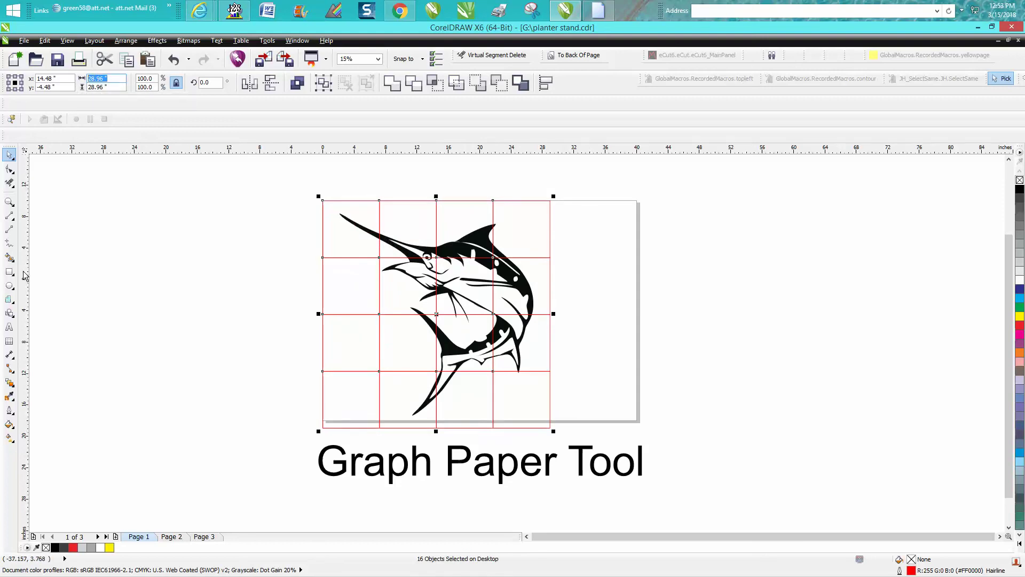
type("30")
double_click(102, 87)
type("30")
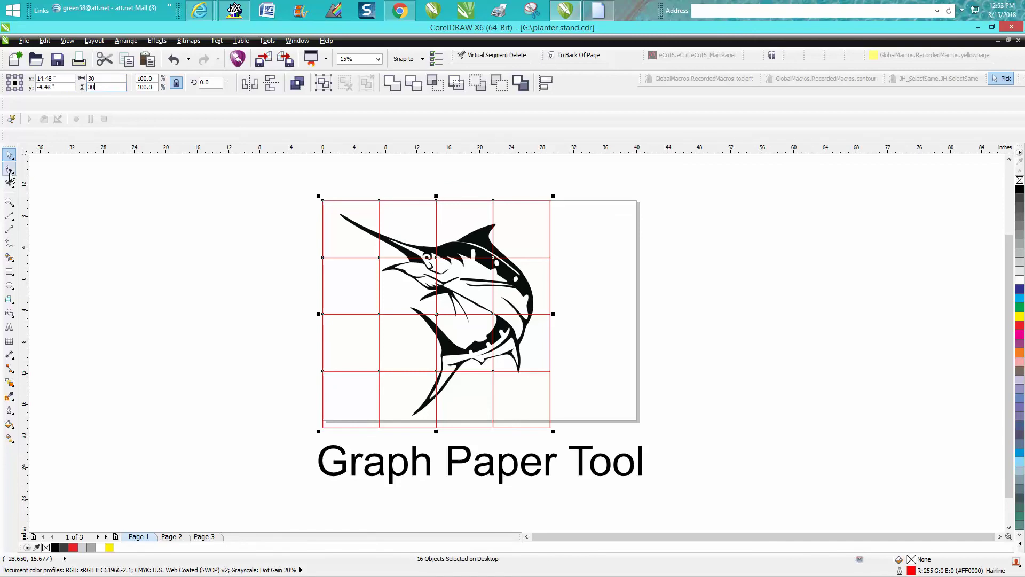
key("Return")
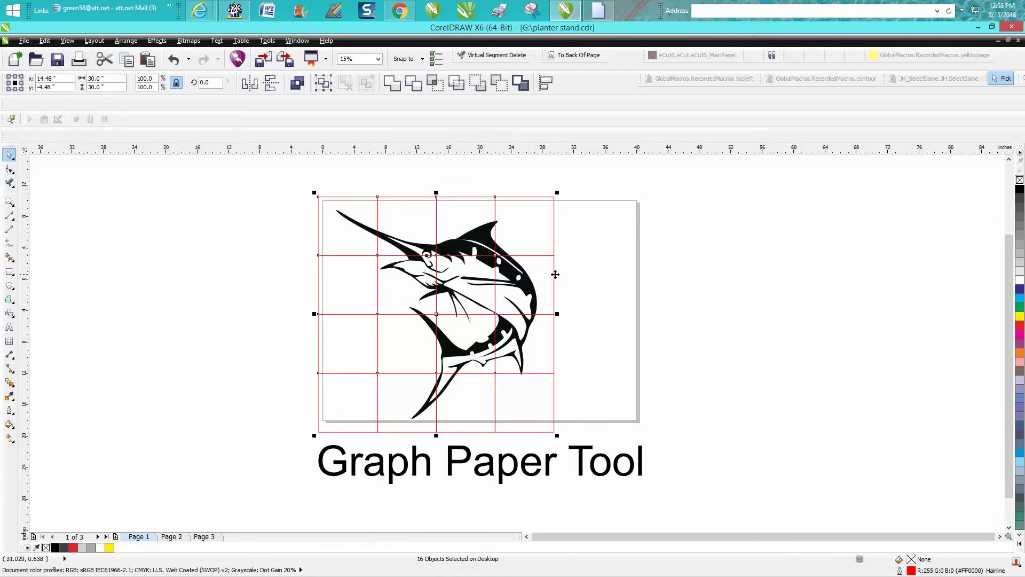
Split the grid into halves, moving the bottom half off-page left and the top half to the page's top edge
left_click(590, 198)
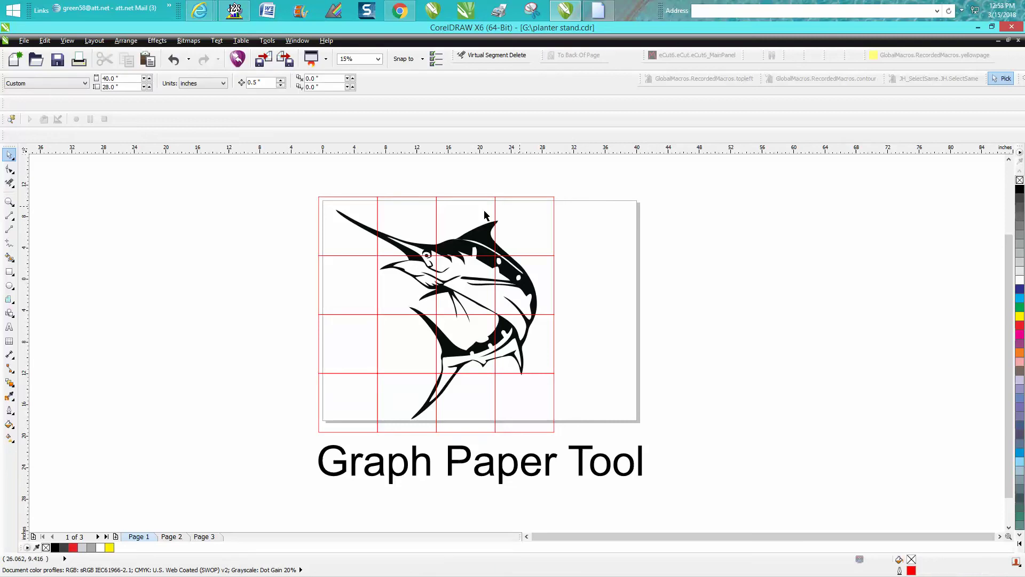
left_click(377, 210)
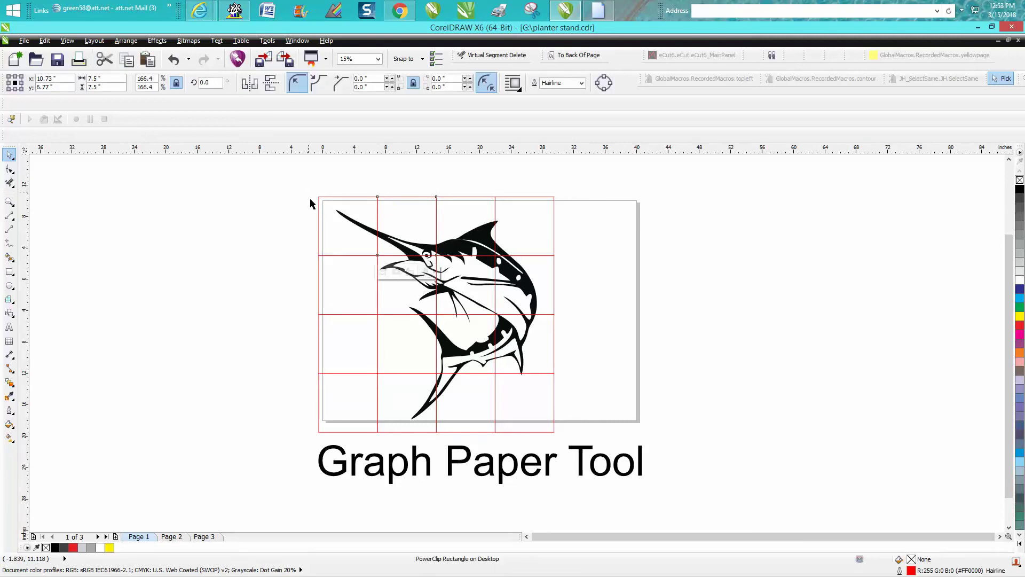
left_click_drag(309, 191, 586, 324)
left_click_drag(437, 267, 440, 244)
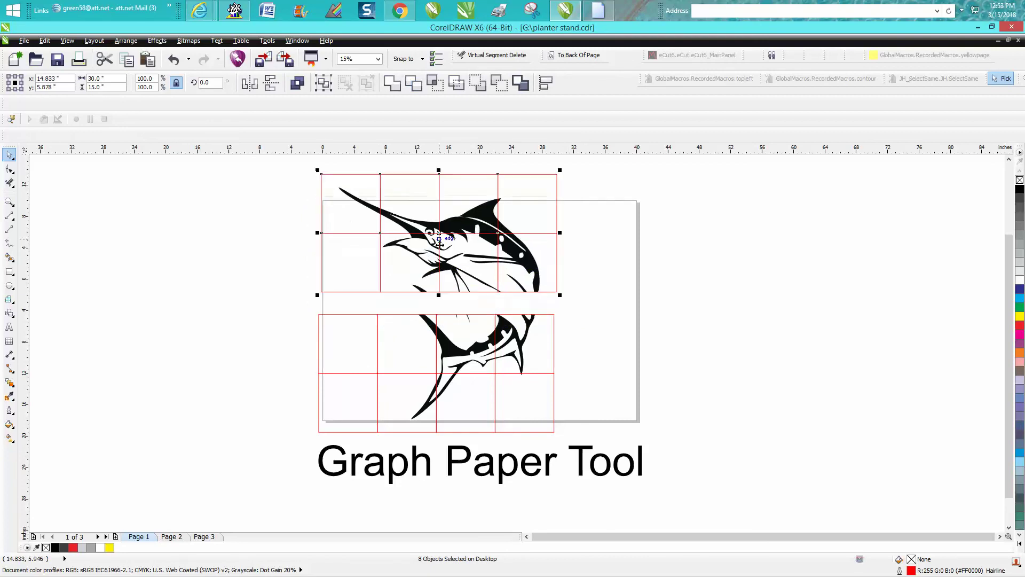
left_click_drag(299, 313, 577, 437)
left_click_drag(433, 374, 156, 359)
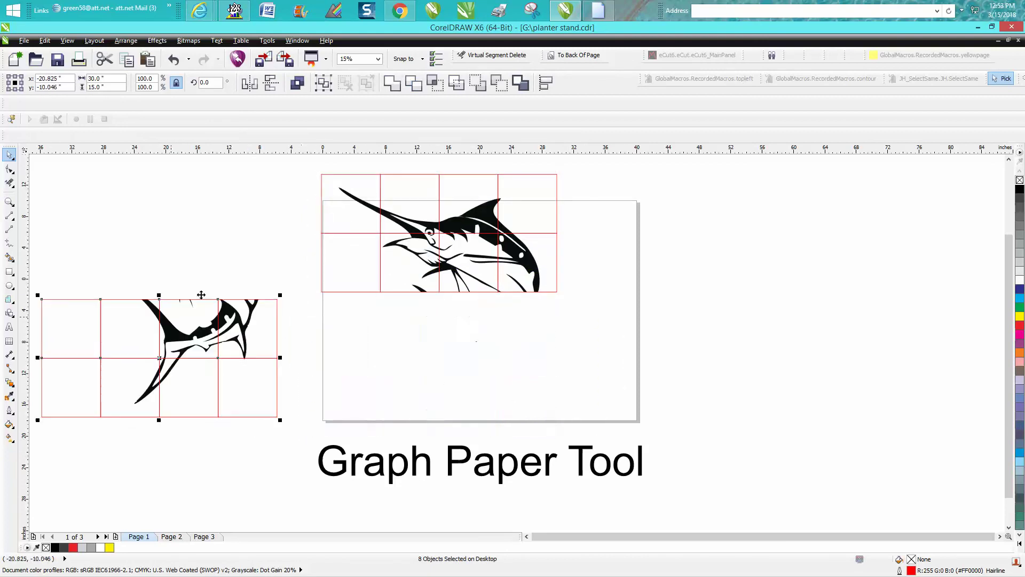
left_click_drag(293, 159, 636, 343)
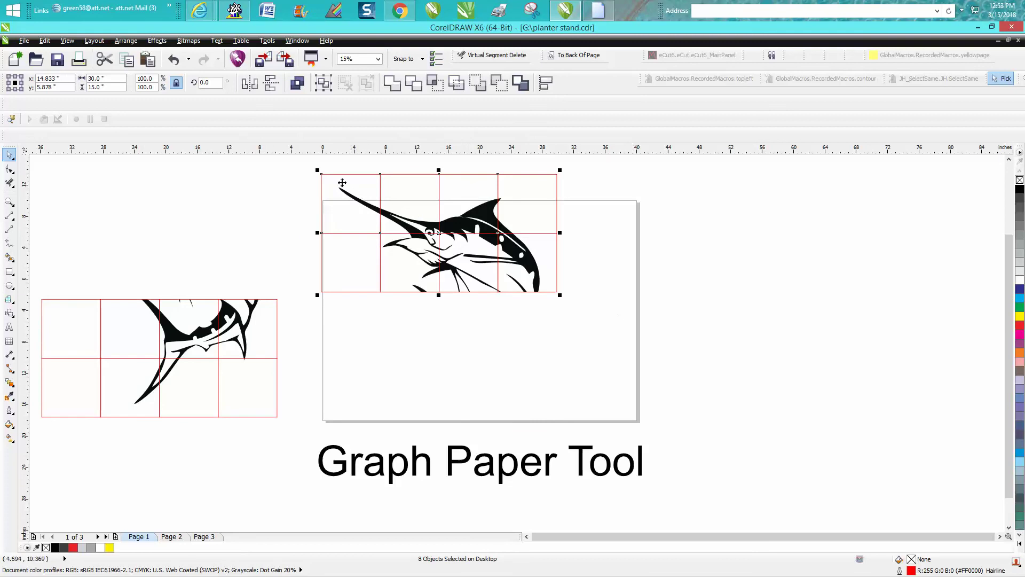
left_click_drag(322, 174, 323, 200)
Move the top half's right four cells off-page upper left and the lower two remaining cells off-page right
left_click(287, 192)
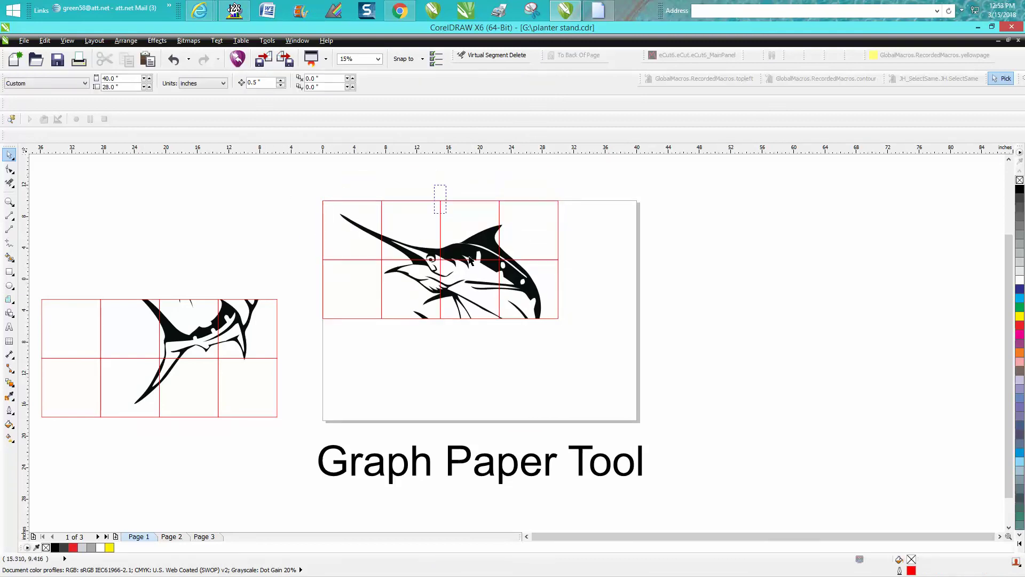
left_click_drag(470, 260, 617, 344)
left_click_drag(498, 260, 218, 221)
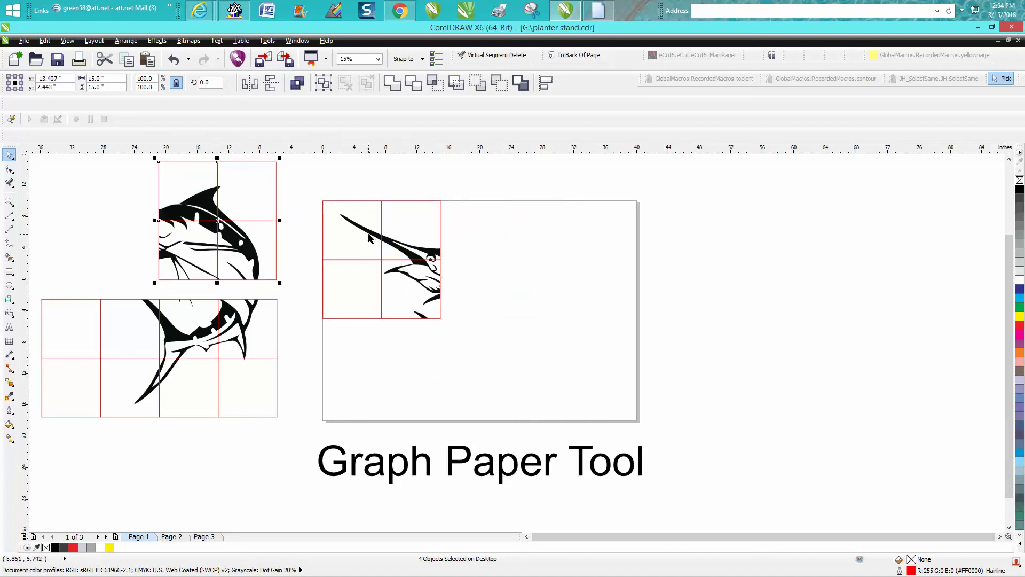
left_click_drag(319, 196, 476, 329)
left_click_drag(292, 242, 487, 342)
left_click_drag(392, 295, 732, 335)
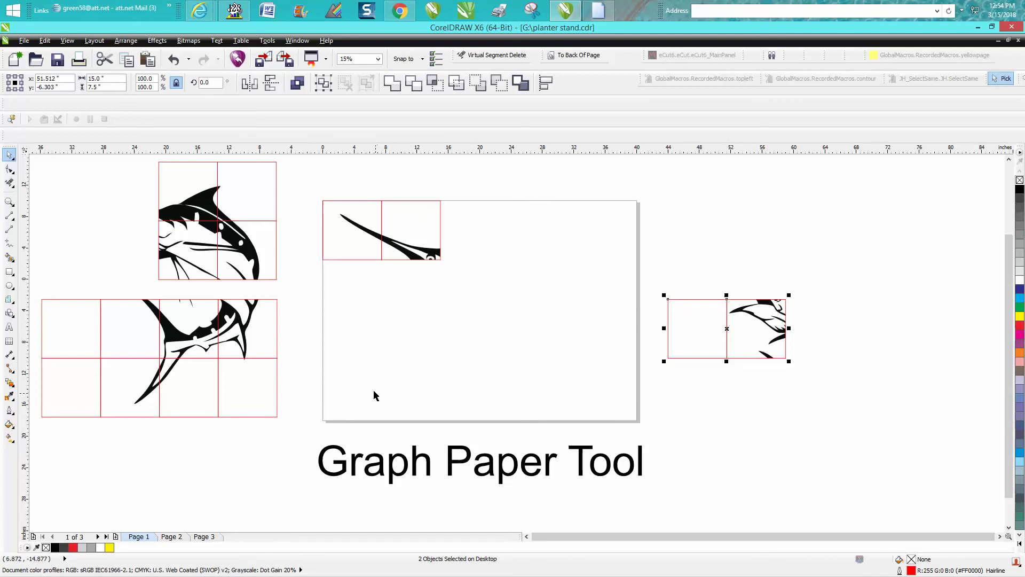
Zoom the view to see all the scattered tile groups
scroll(380, 383, "down", 1)
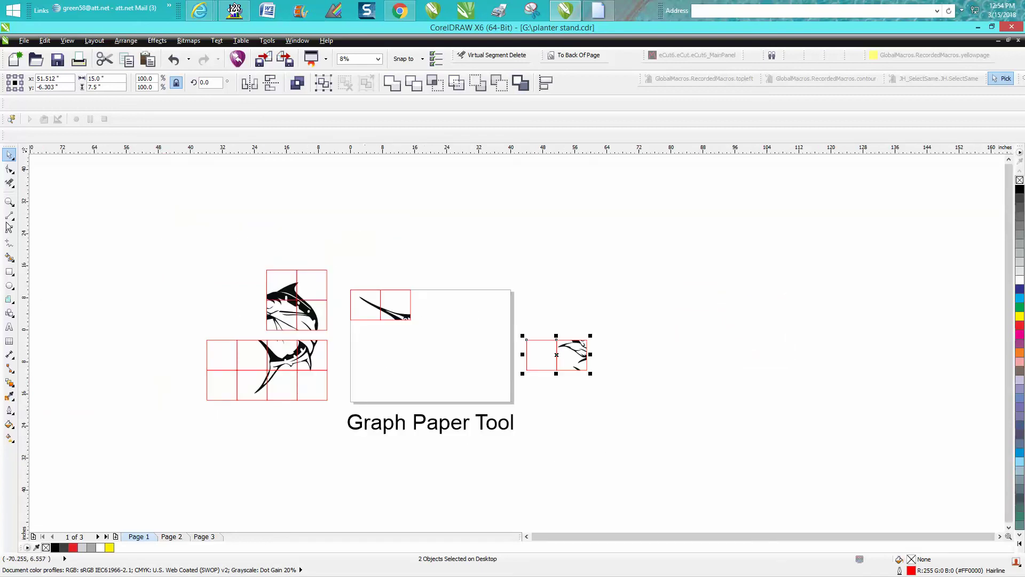
left_click(8, 202)
left_click(664, 475)
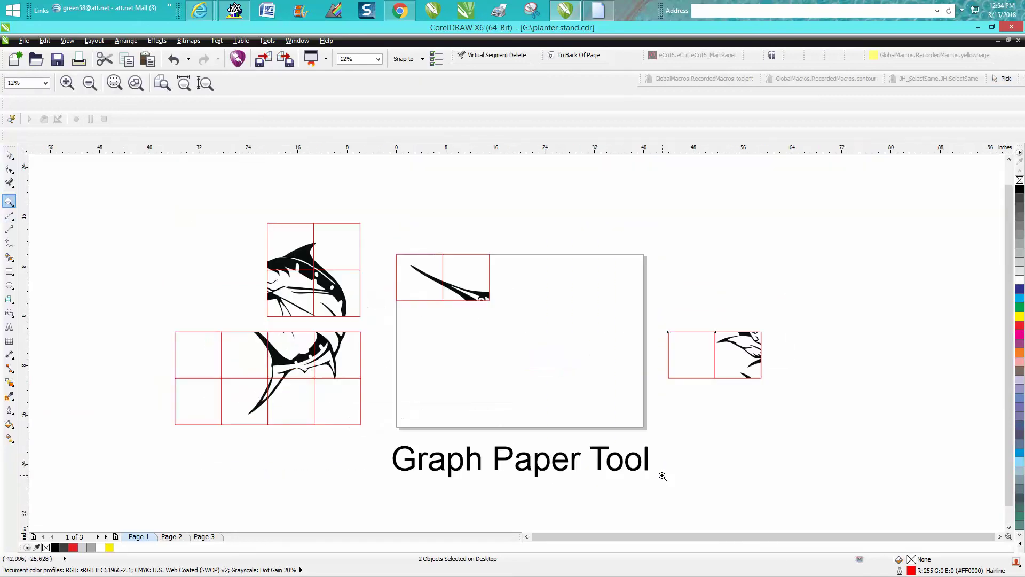